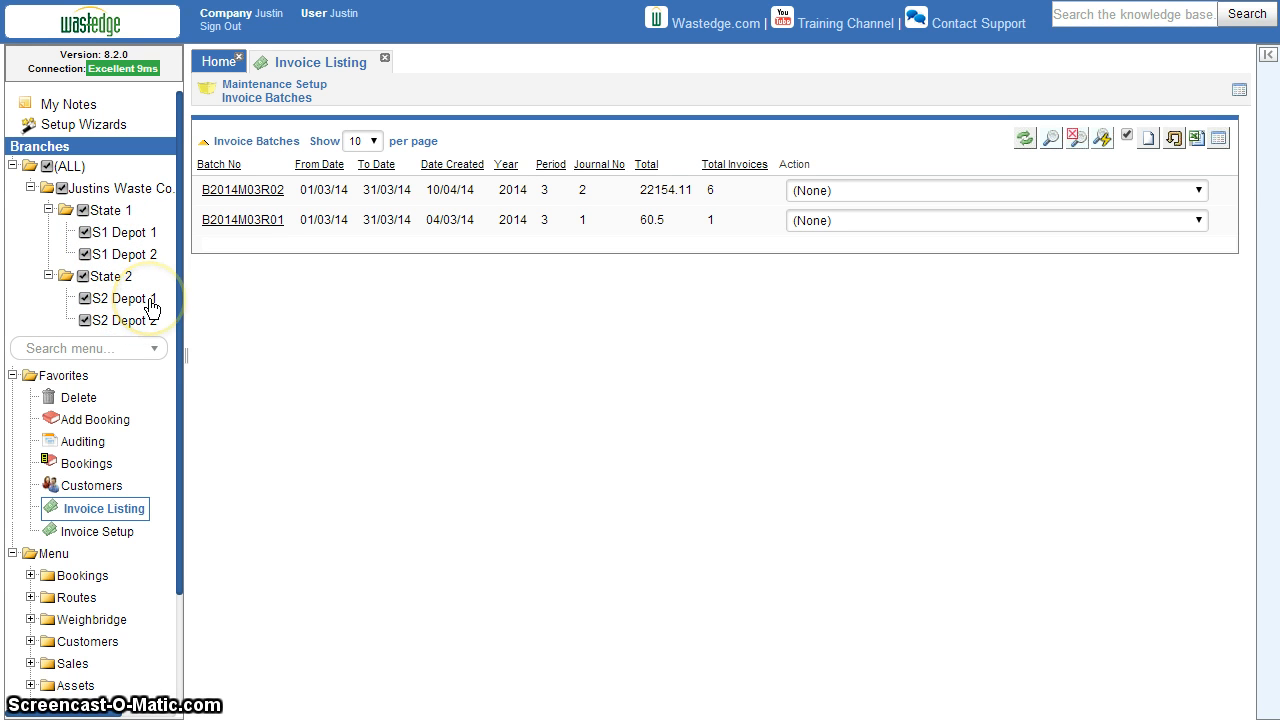
# Open the bookings list and examine the confirmed May 2014 bookings and the branch each belongs to
pyautogui.click(88, 463)
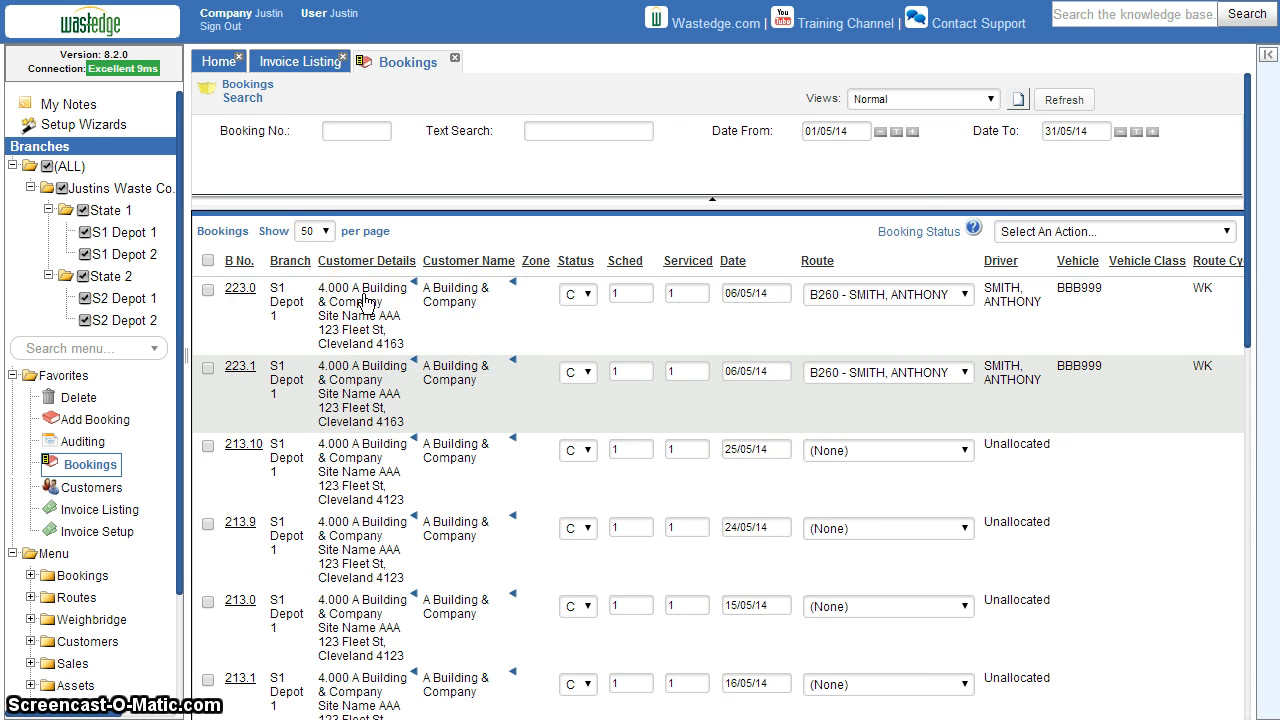
pyautogui.scroll(-5, 365, 302)
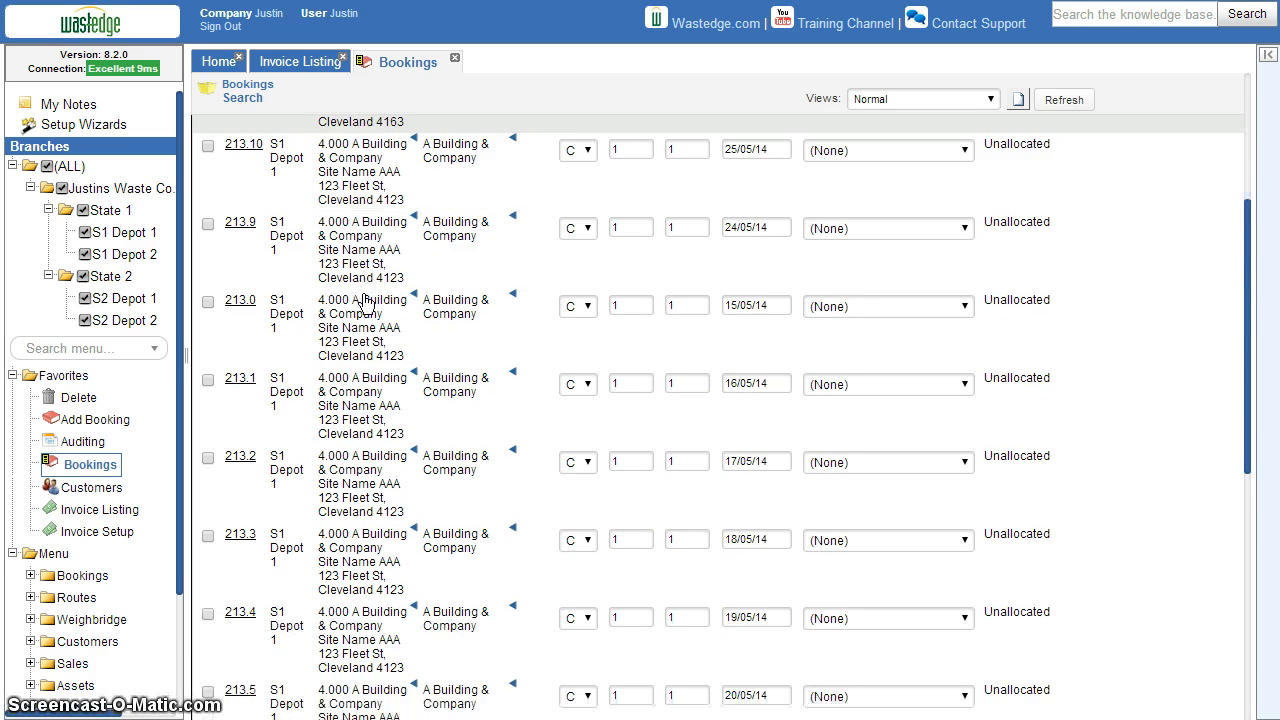
pyautogui.scroll(-2, 365, 302)
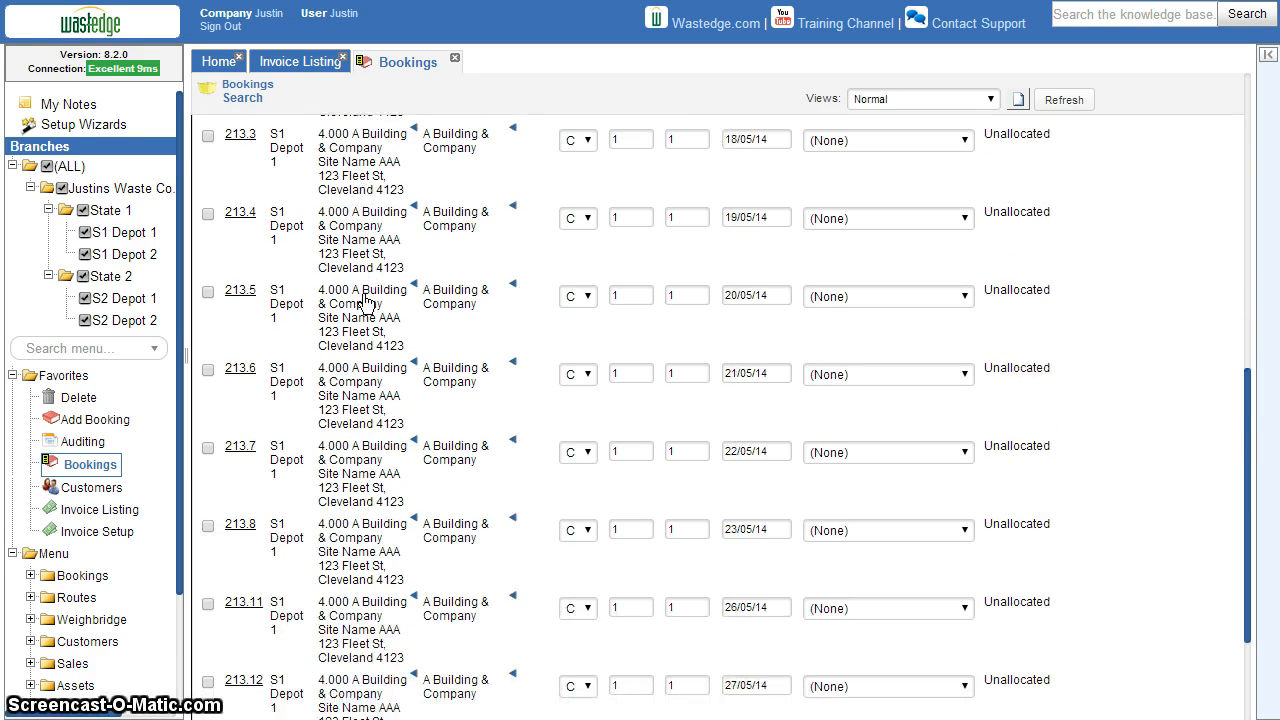
pyautogui.scroll(-2, 365, 302)
pyautogui.click(325, 340)
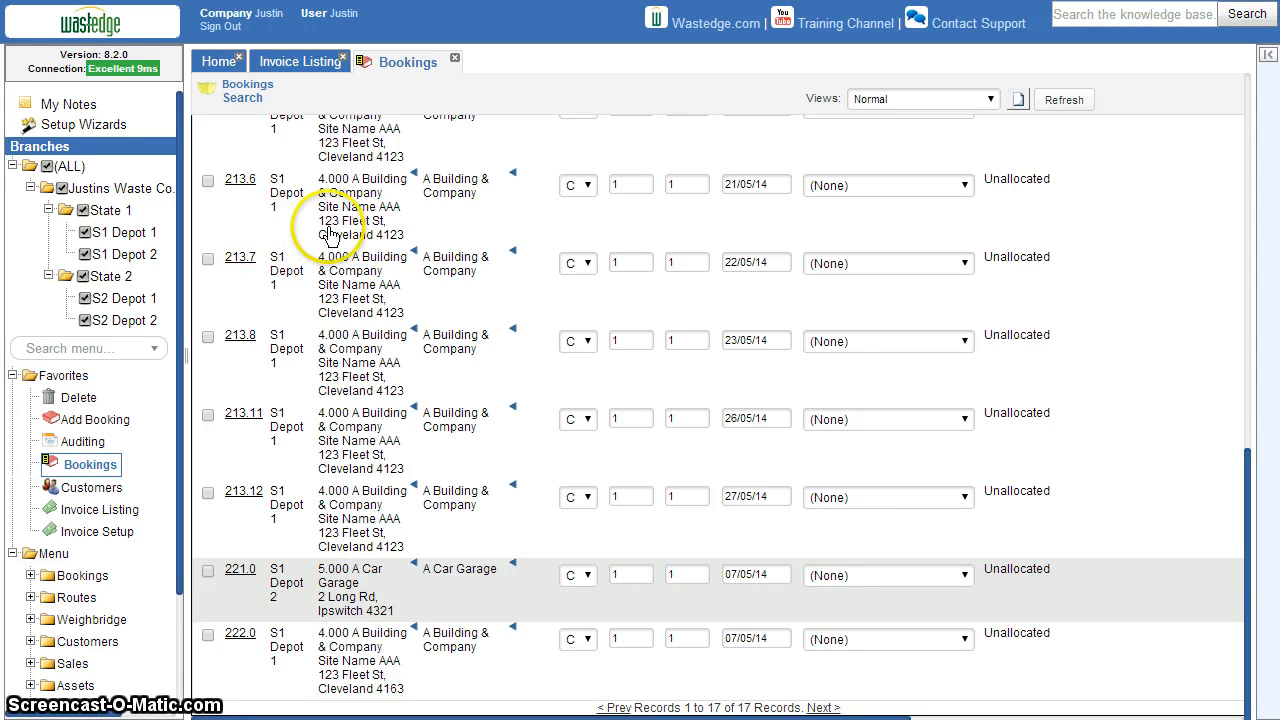
# Create a new invoice batch in the invoice listing for all branches, year 2014, period 5, ending 31/05/14
pyautogui.click(310, 63)
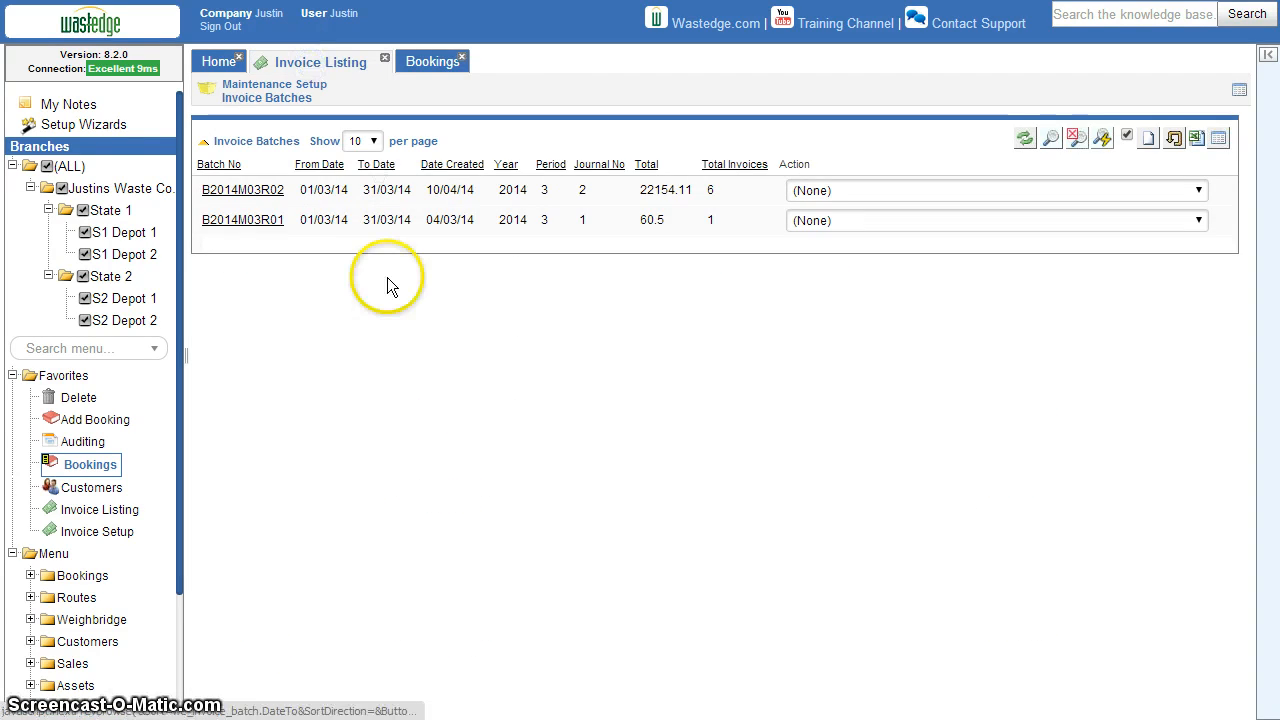
pyautogui.click(1145, 137)
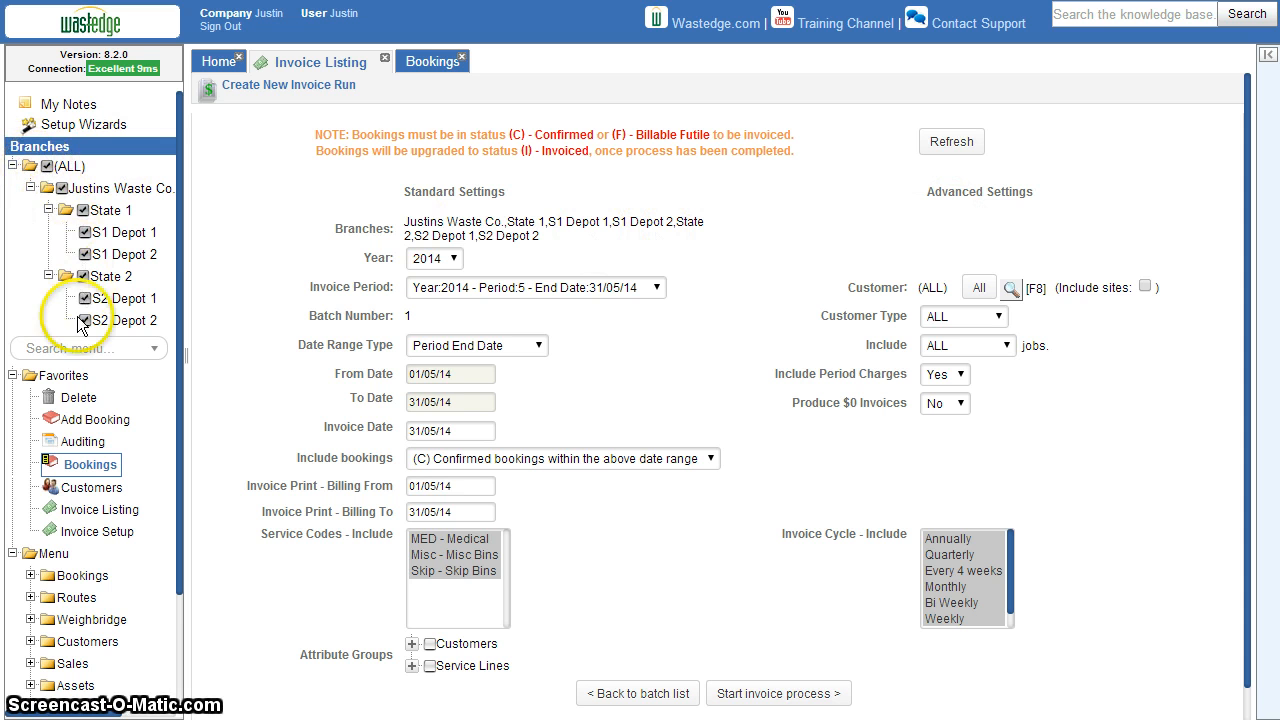
pyautogui.moveTo(400, 217); pyautogui.dragTo(578, 243)
pyautogui.click(578, 240)
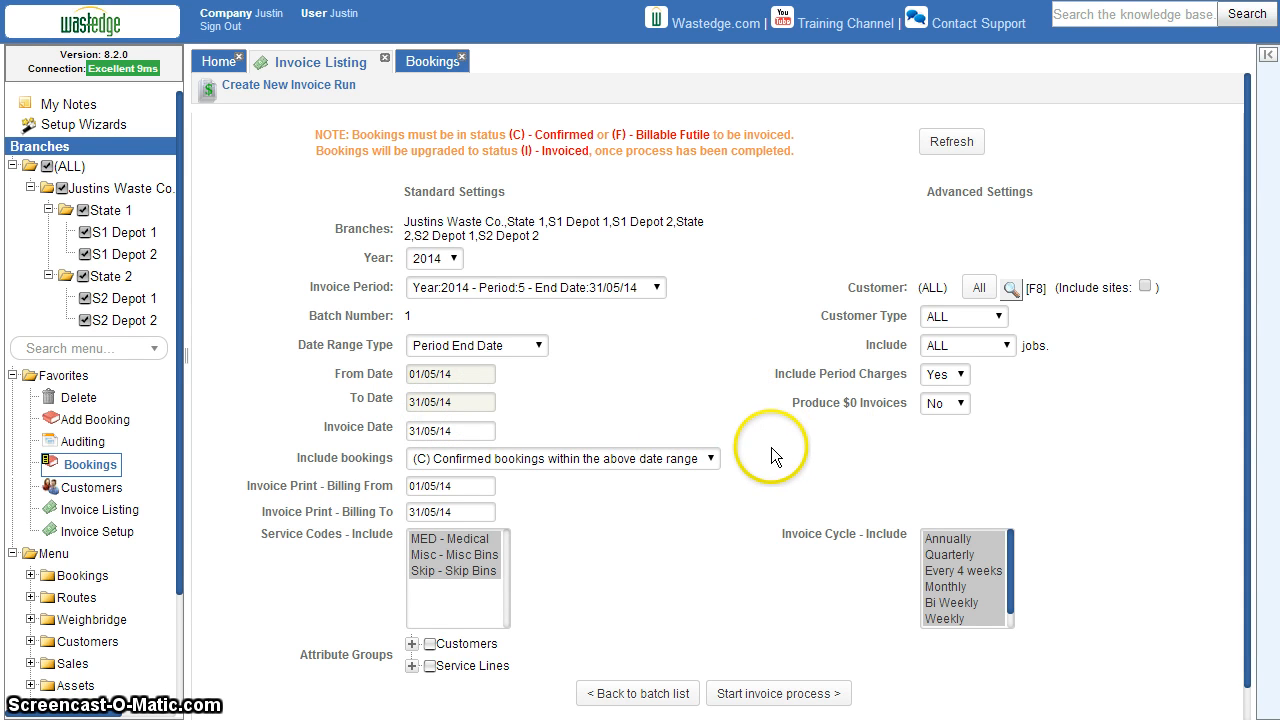
pyautogui.click(787, 698)
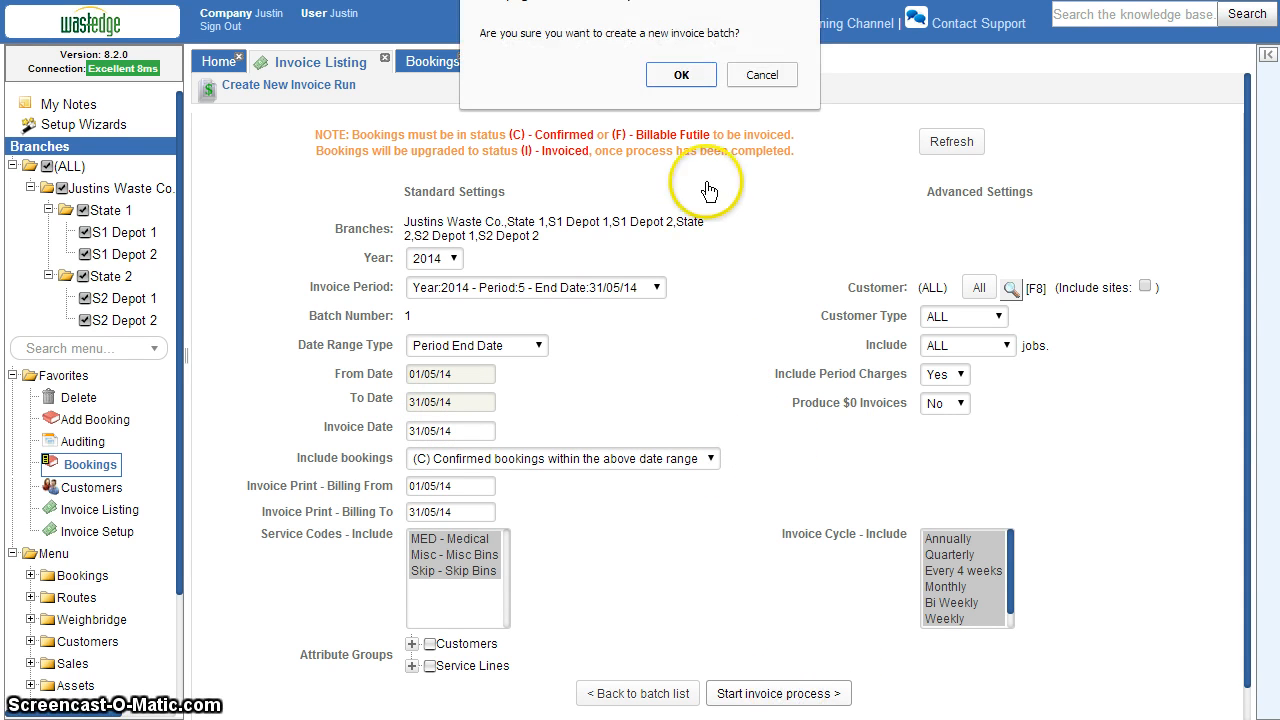
pyautogui.click(680, 77)
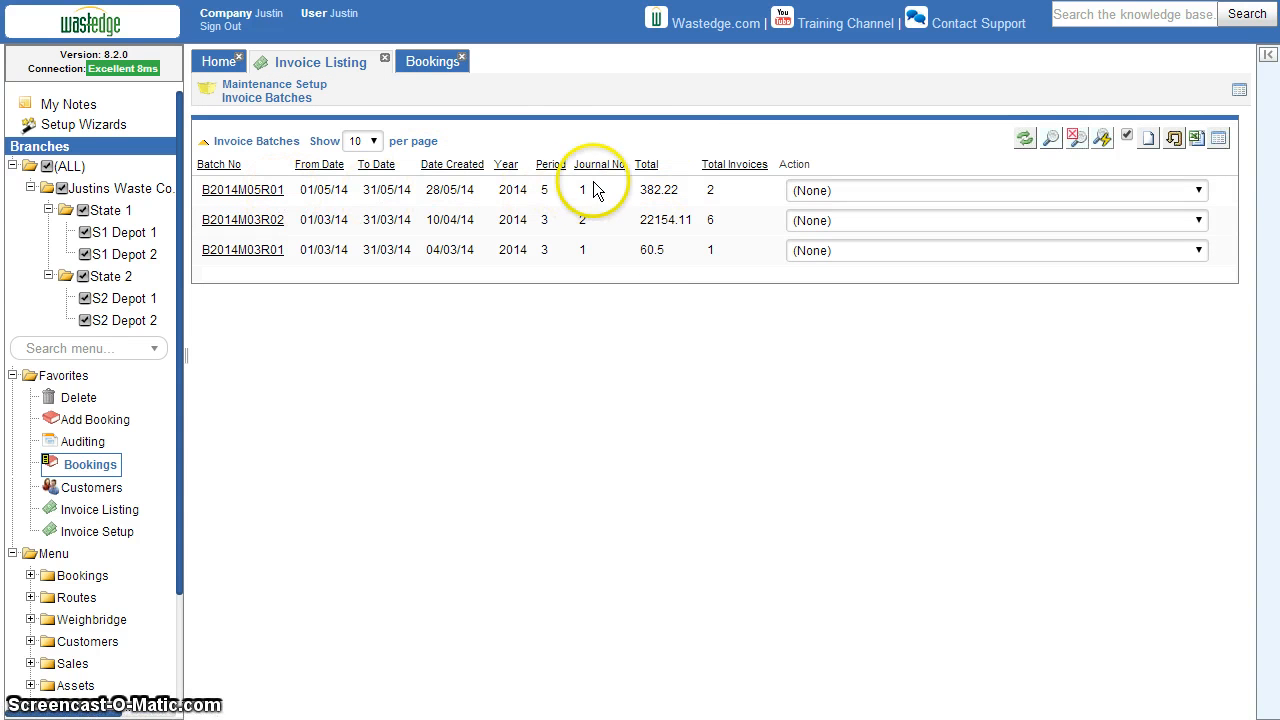
# Download all invoices in the May 2014 batch as a PDF and open the downloaded file
pyautogui.click(948, 190)
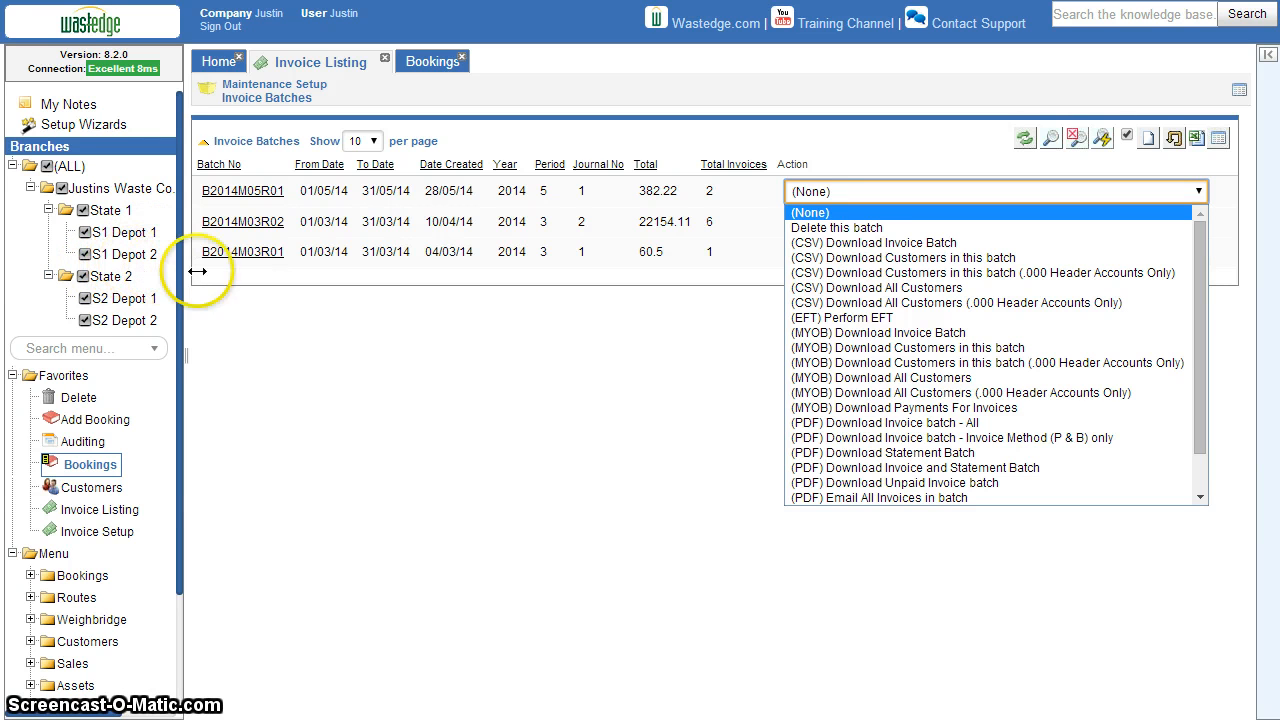
pyautogui.click(900, 423)
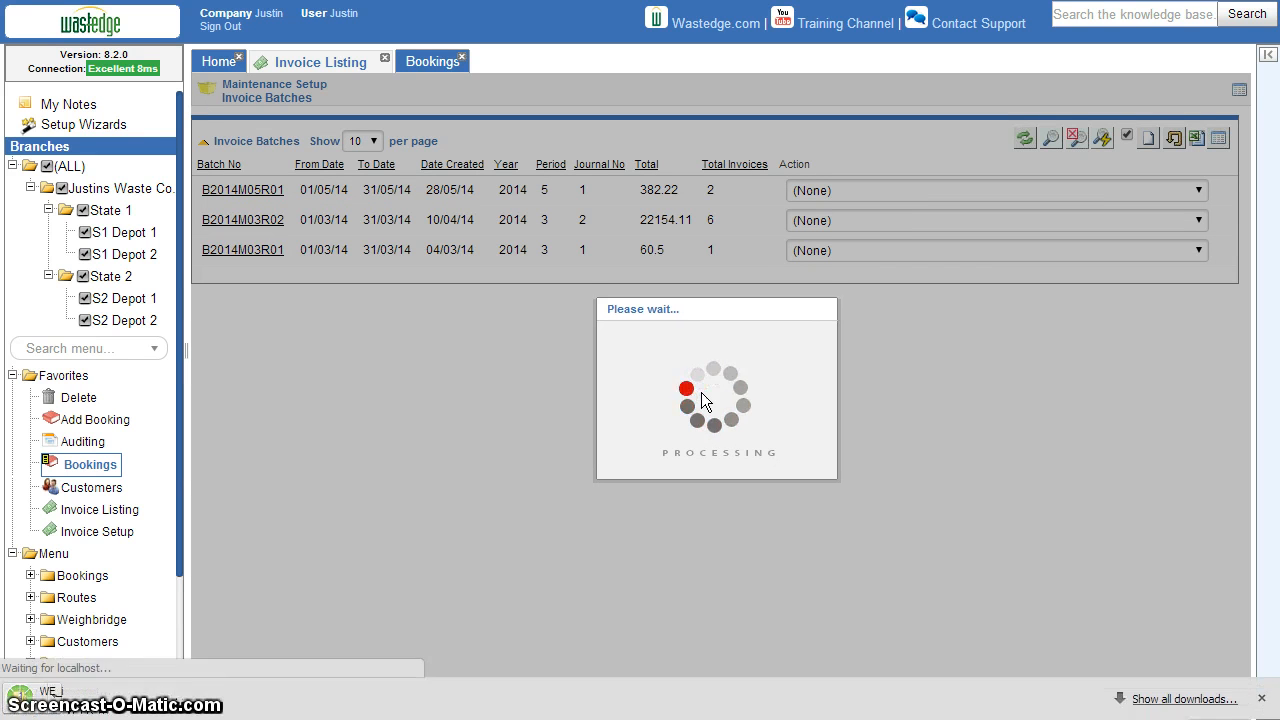
pyautogui.click(100, 697)
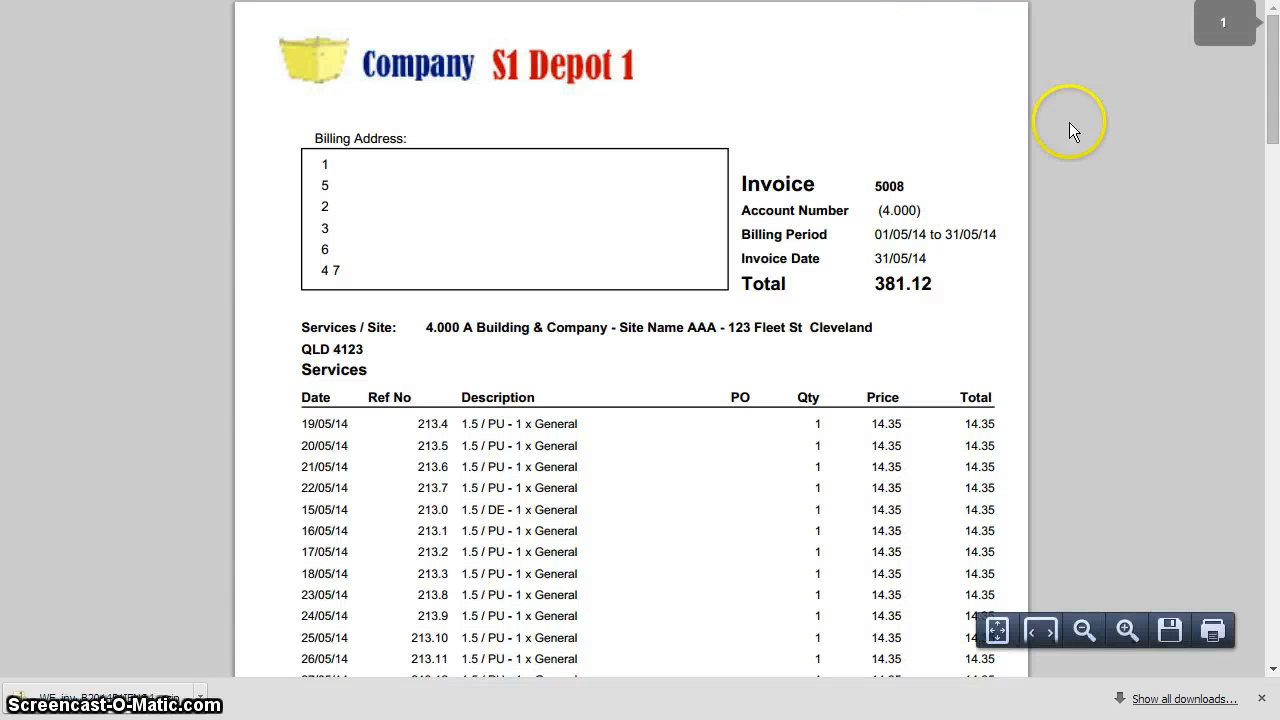
# Examine the S1 Depot 1 and S1 Depot 2 invoices in the PDF at a reduced zoom, and close it
pyautogui.click(1083, 629)
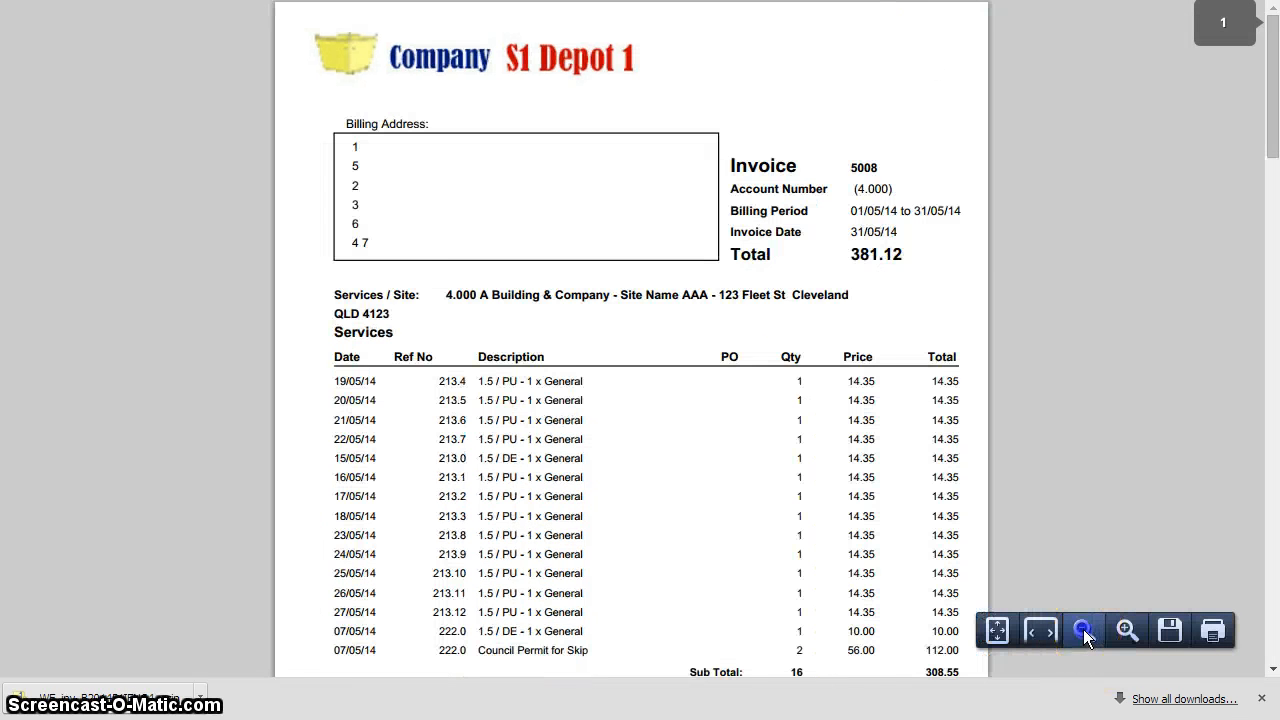
pyautogui.click(1083, 629)
pyautogui.click(1083, 629)
pyautogui.click(898, 355)
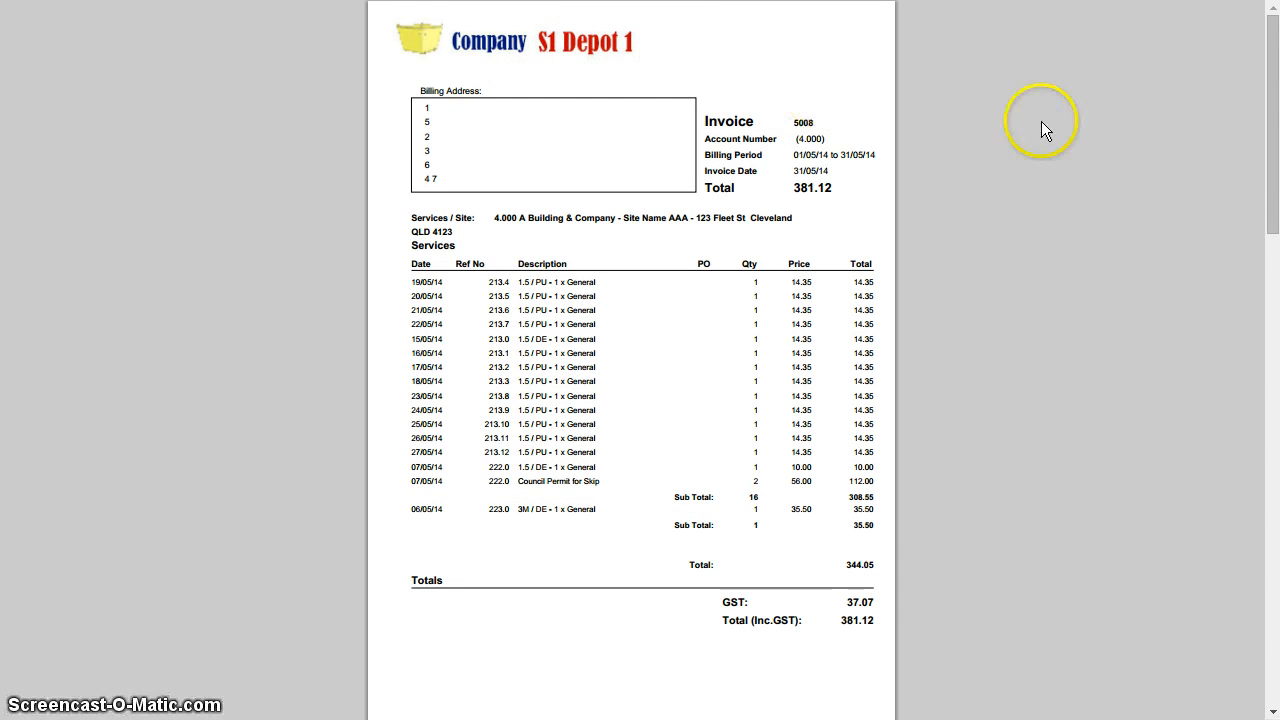
pyautogui.moveTo(1273, 60); pyautogui.dragTo(1273, 493)
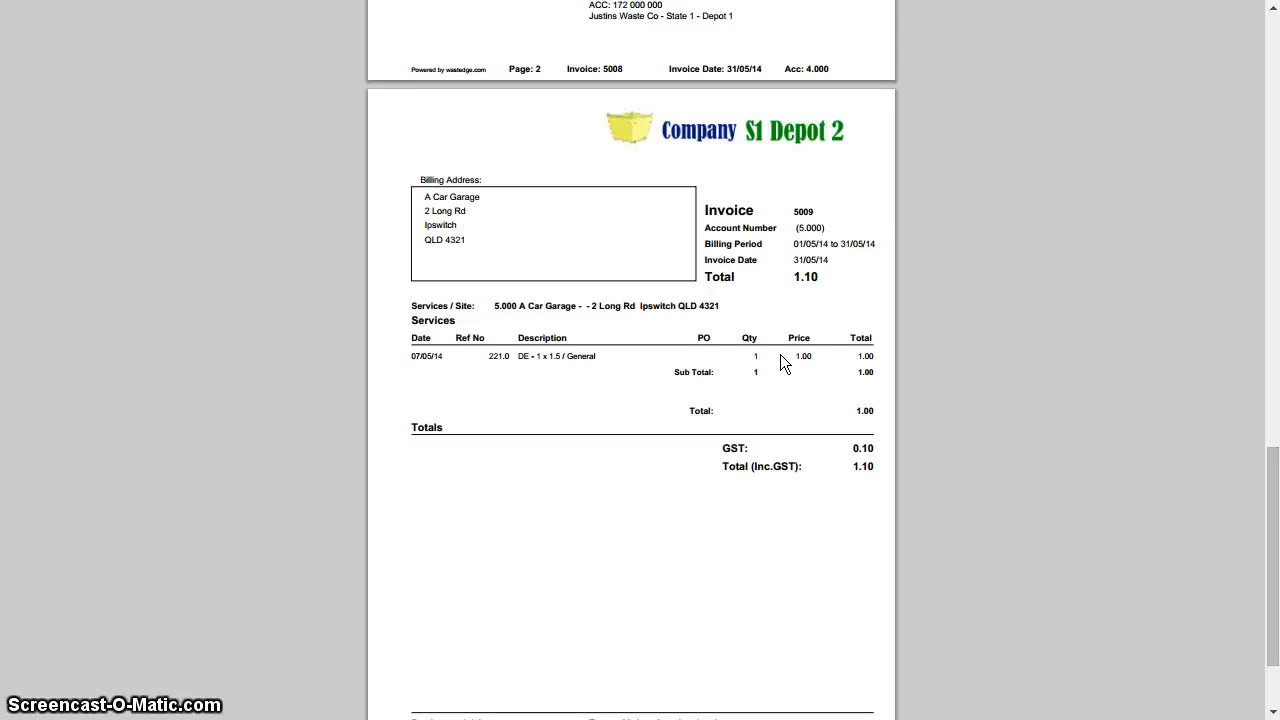
pyautogui.click(954, 217)
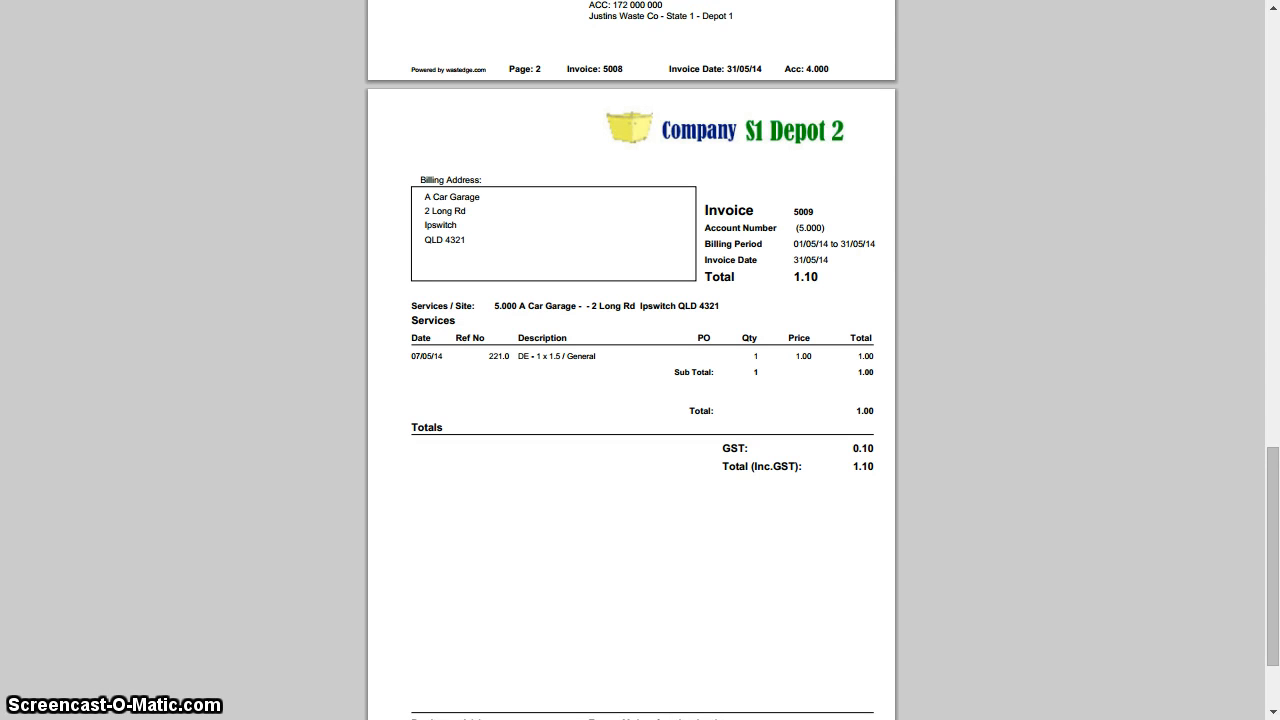
pyautogui.hotkey('ctrl', 'w')
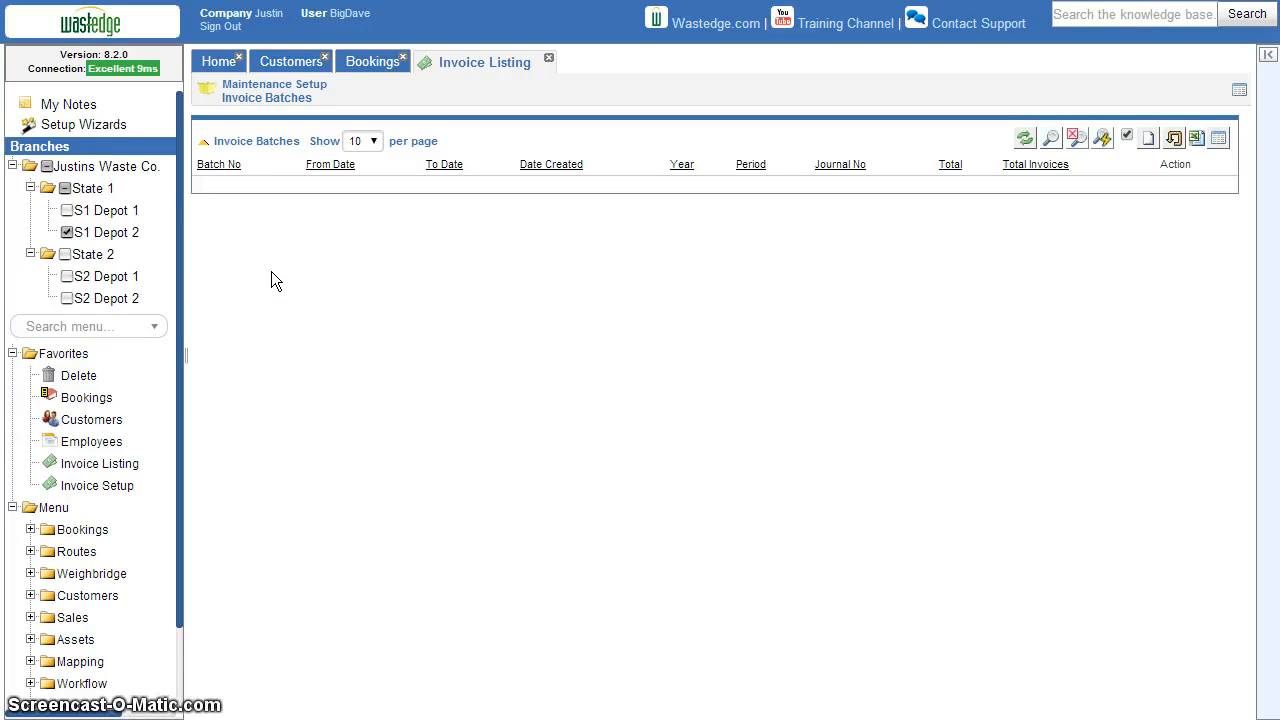
# In the user session limited to S1 Depot 2, refresh the invoice batches, download all May 2014 batch invoices as a PDF and open it
pyautogui.click(1025, 140)
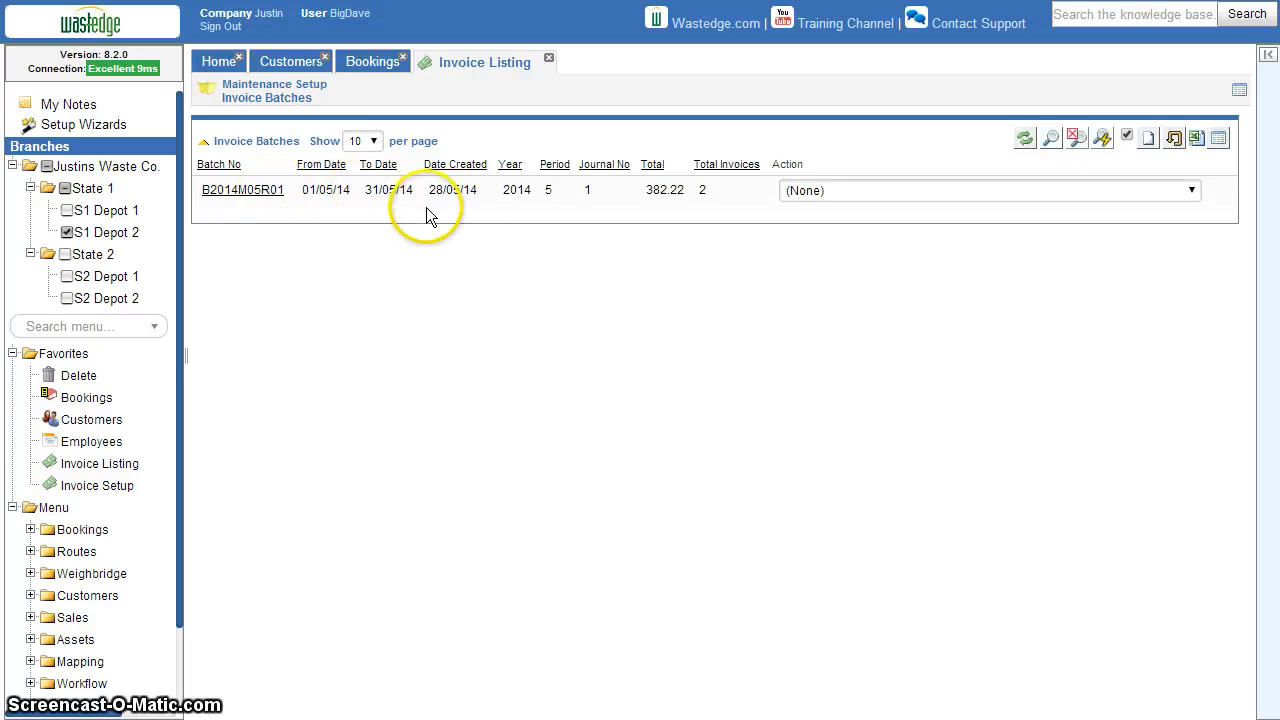
pyautogui.click(820, 195)
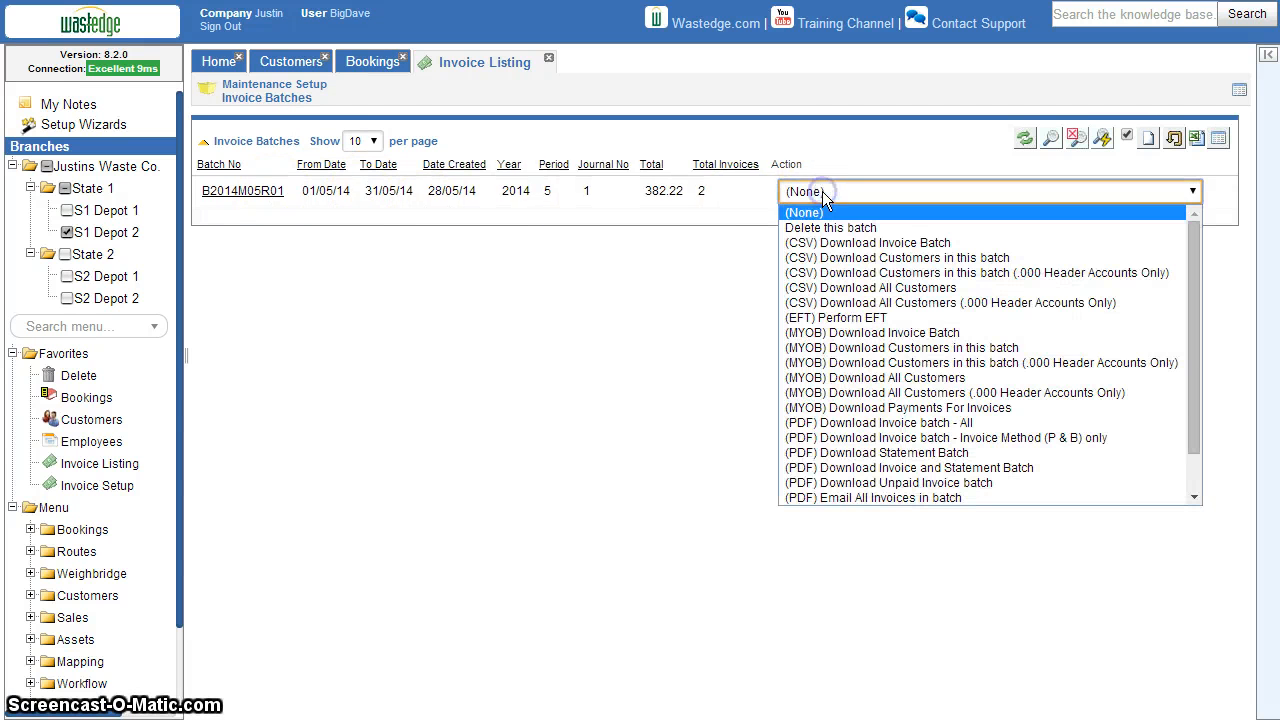
pyautogui.click(880, 428)
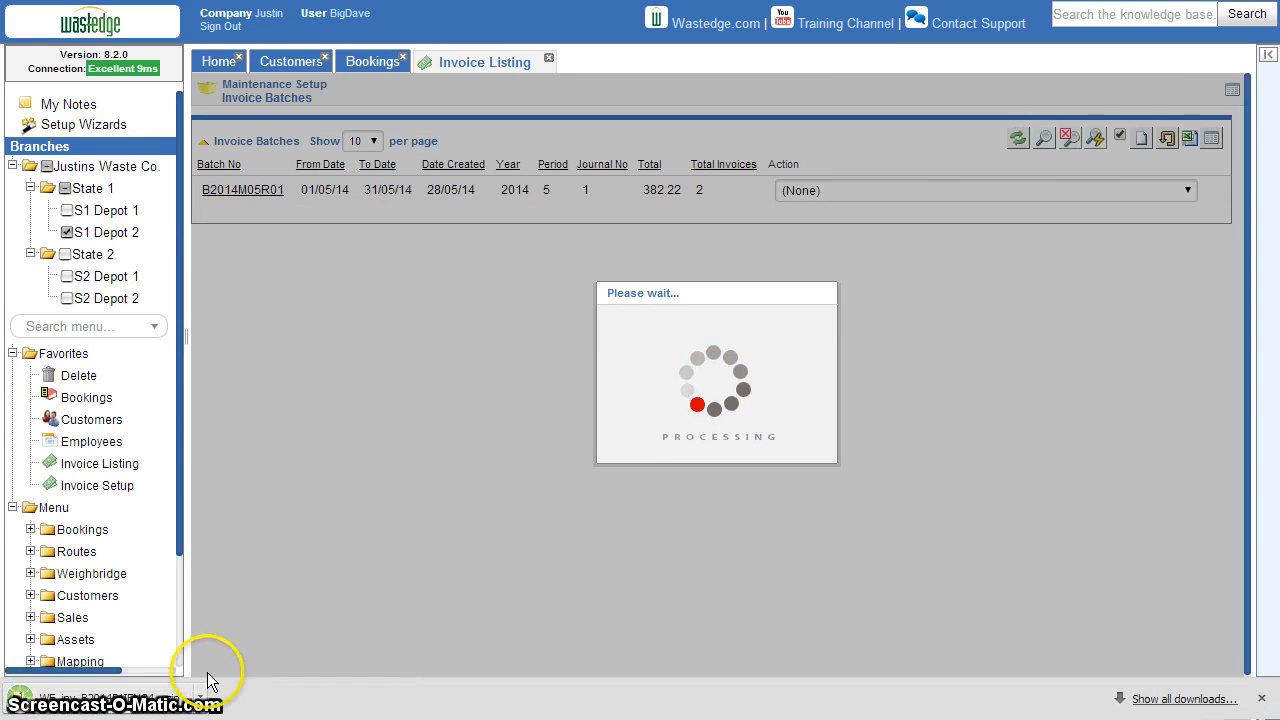
pyautogui.click(168, 705)
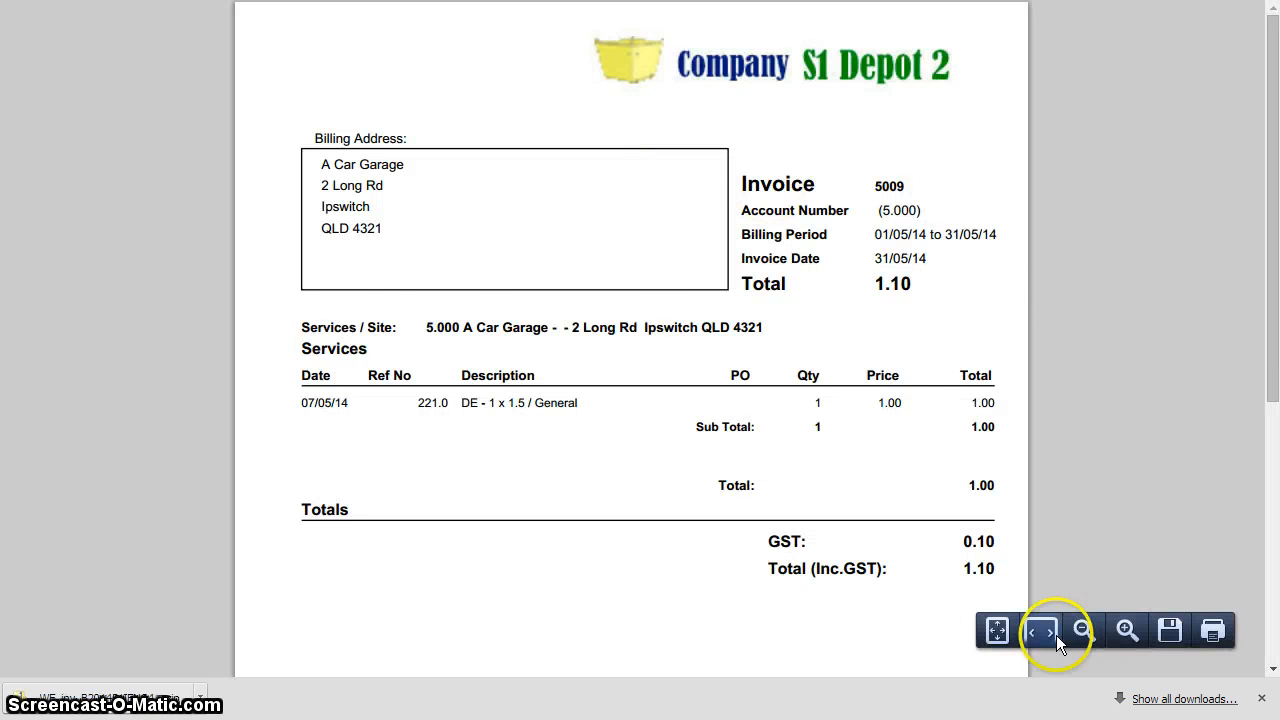
# Examine the S1 Depot 2 user's invoice PDF at a reduced zoom, and close it
pyautogui.click(1091, 636)
pyautogui.click(1090, 633)
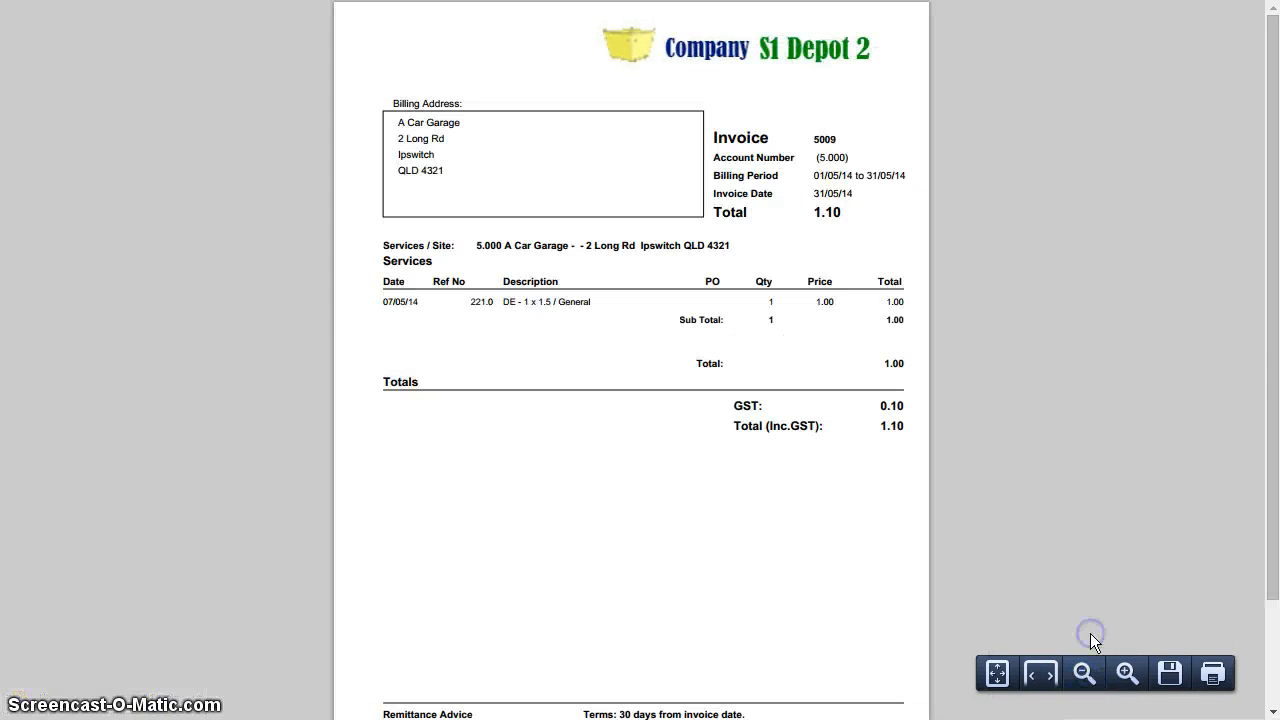
pyautogui.moveTo(1272, 250); pyautogui.dragTo(1276, 192)
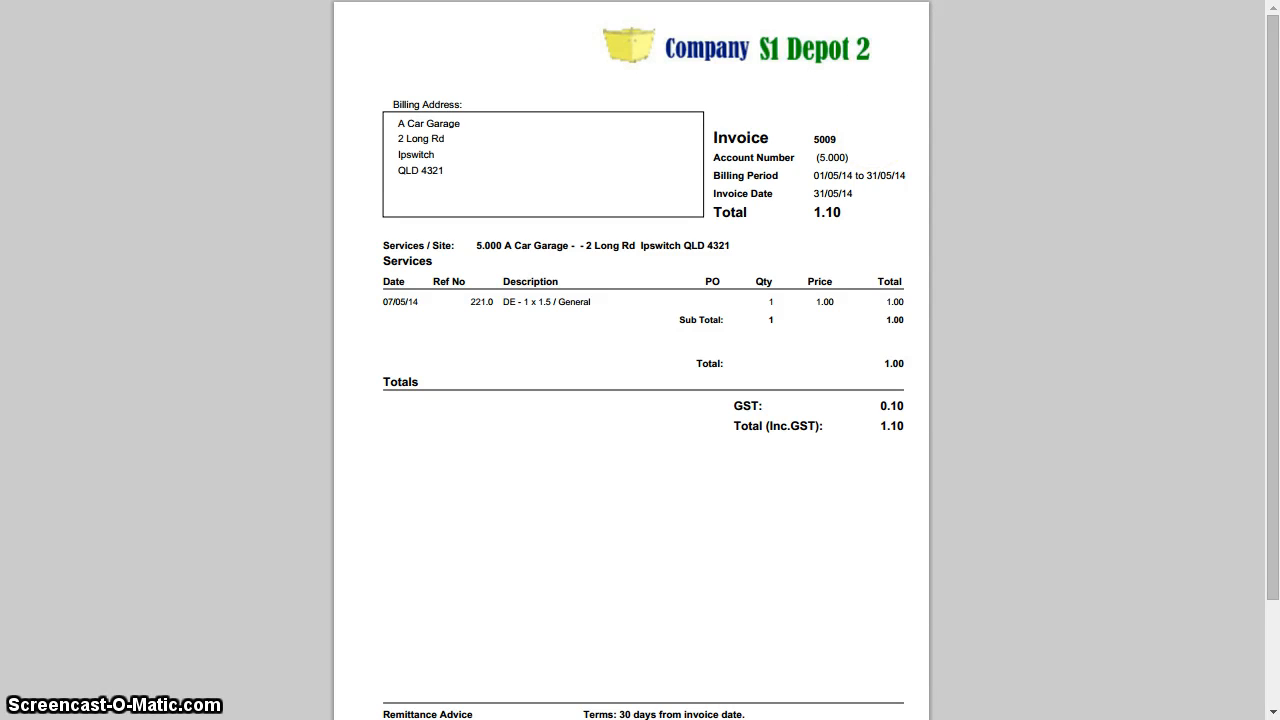
pyautogui.hotkey('ctrl', 'w')
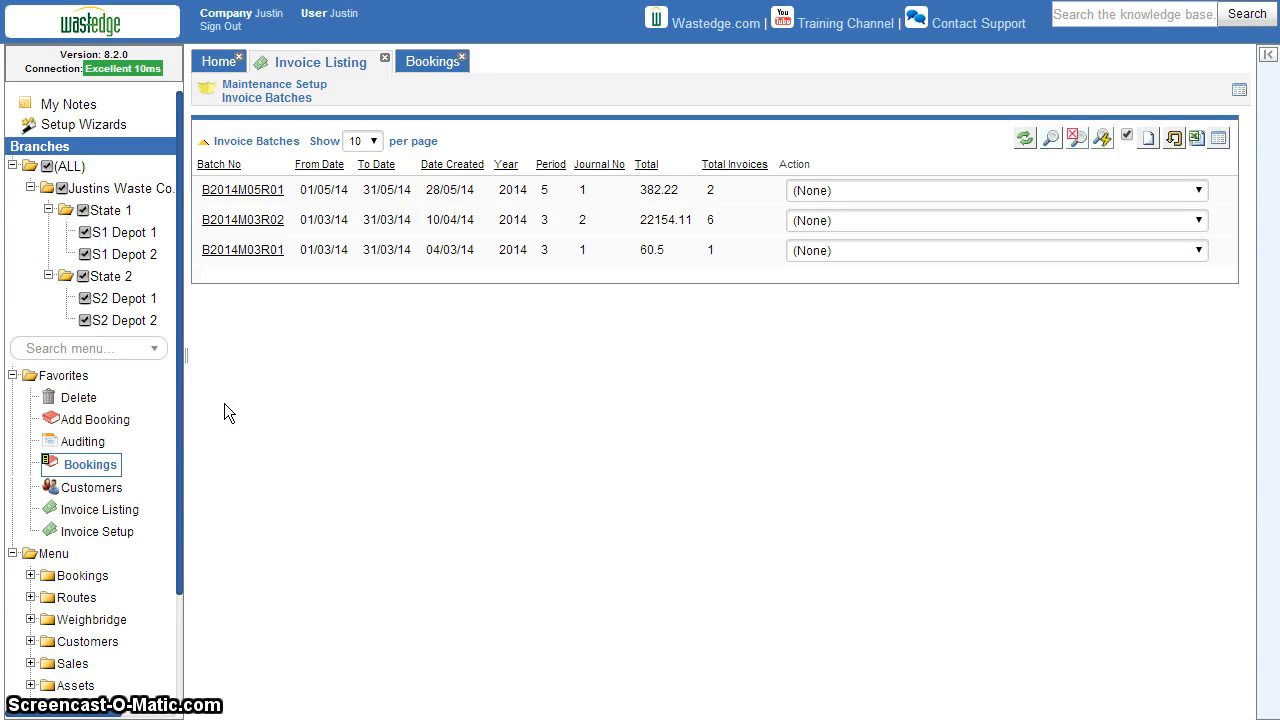
# In the session with access to all branches, deselect S1 Depot 2, S2 Depot 1 and S2 Depot 2, leaving only S1 Depot 1 selected
pyautogui.click(273, 434)
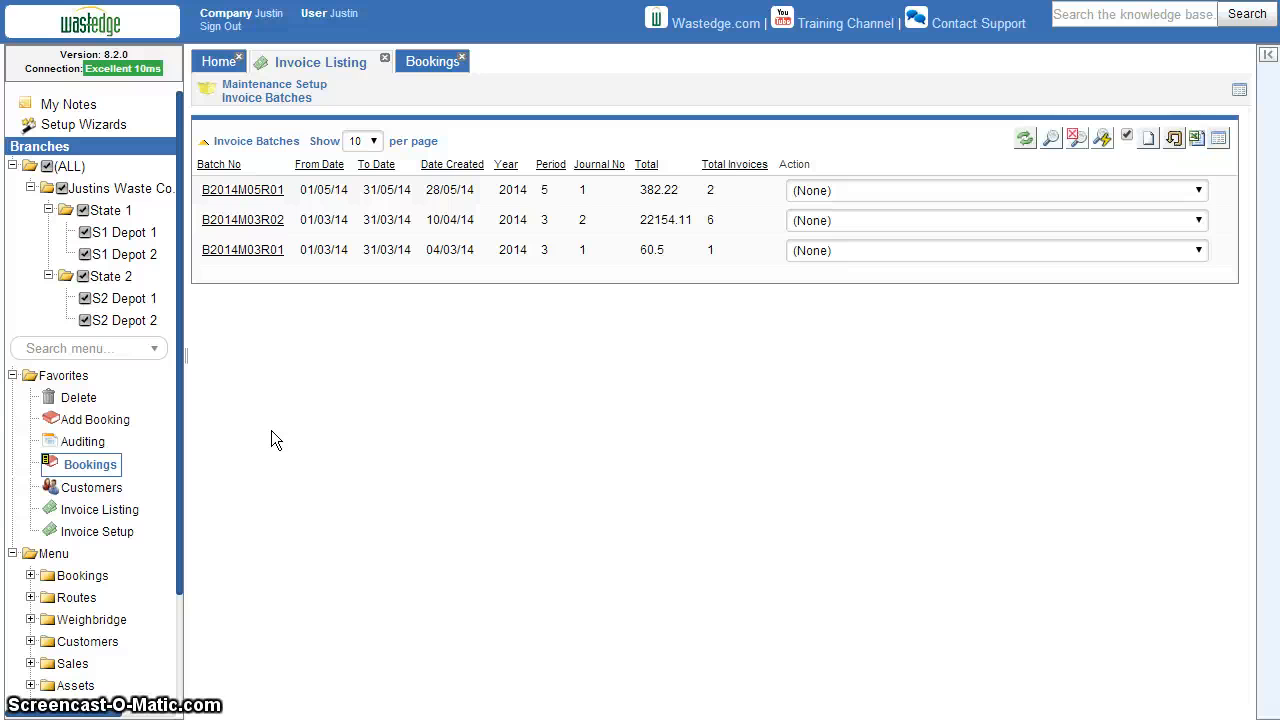
pyautogui.click(85, 254)
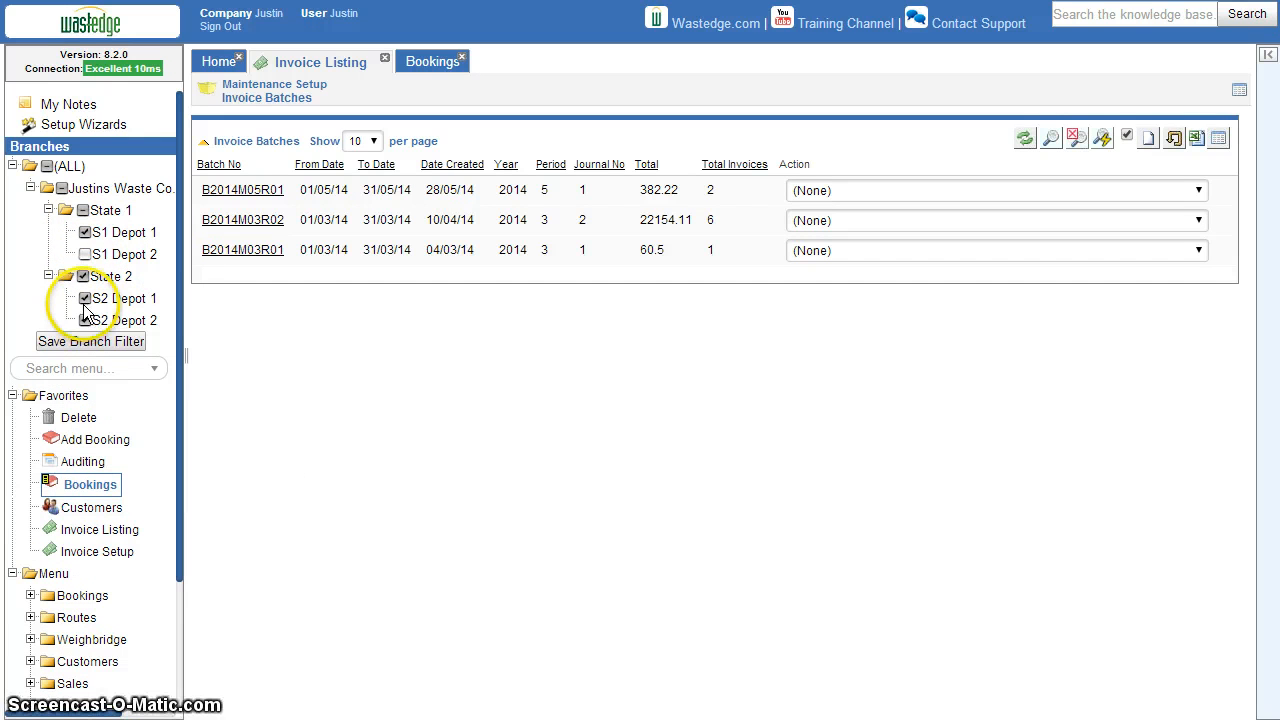
pyautogui.click(85, 299)
pyautogui.click(85, 320)
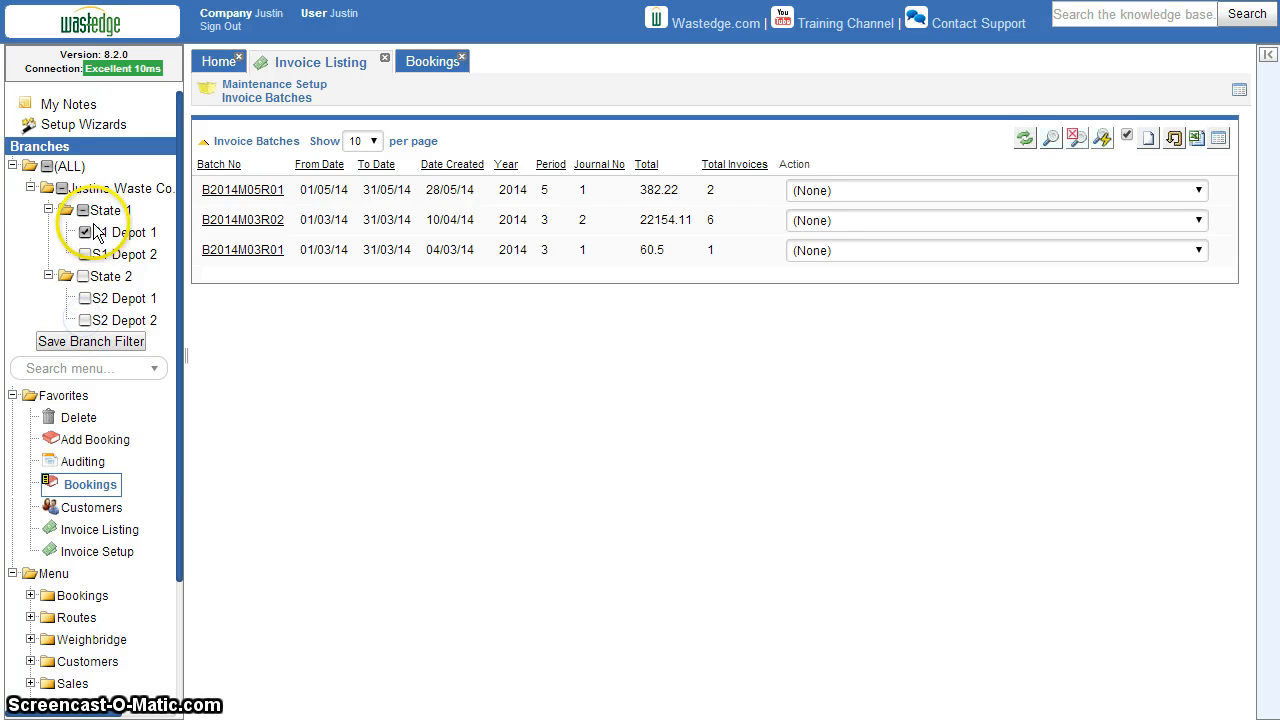